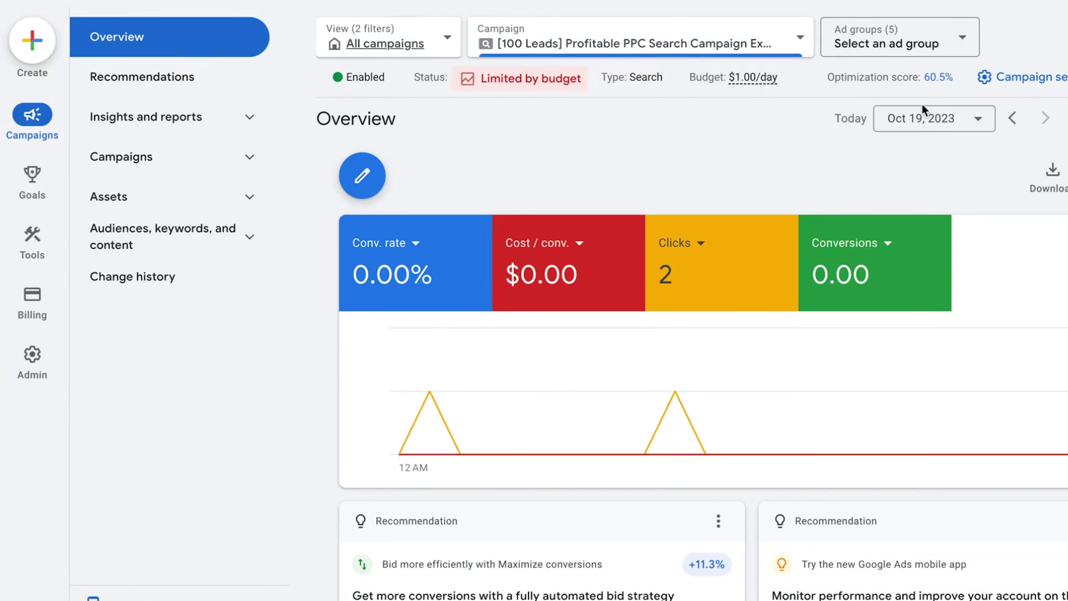
Step: Expand and collapse the Insights, Campaigns and Assets navigation sections, then list the bidding focus options
click(250, 116)
click(249, 128)
click(249, 158)
click(244, 165)
click(247, 198)
click(241, 200)
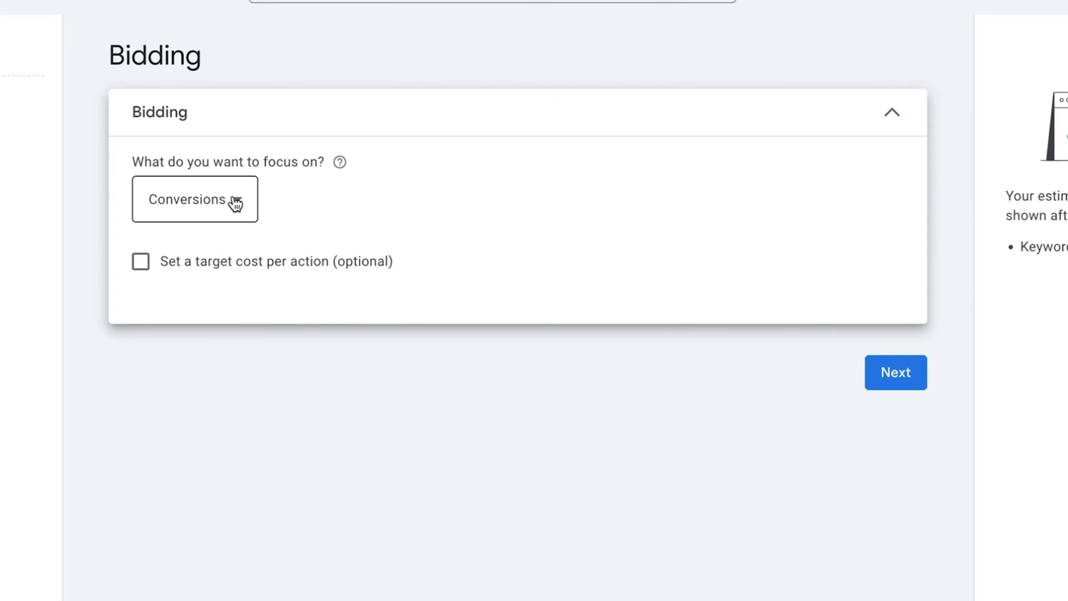
click(235, 204)
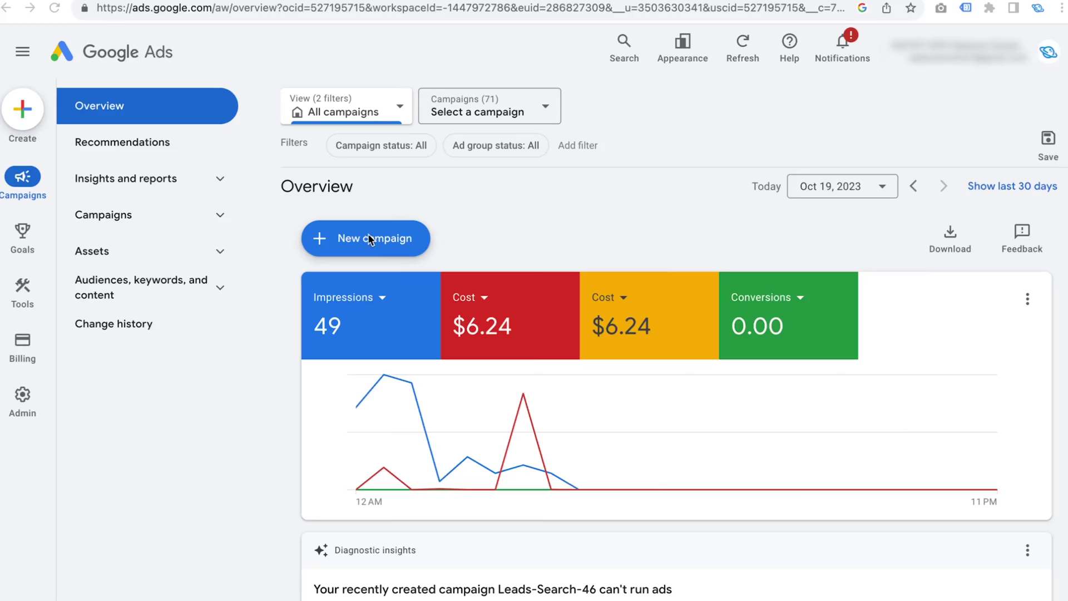
Step: Start a brand-new campaign with the Leads objective and accept its conversion goals
click(369, 239)
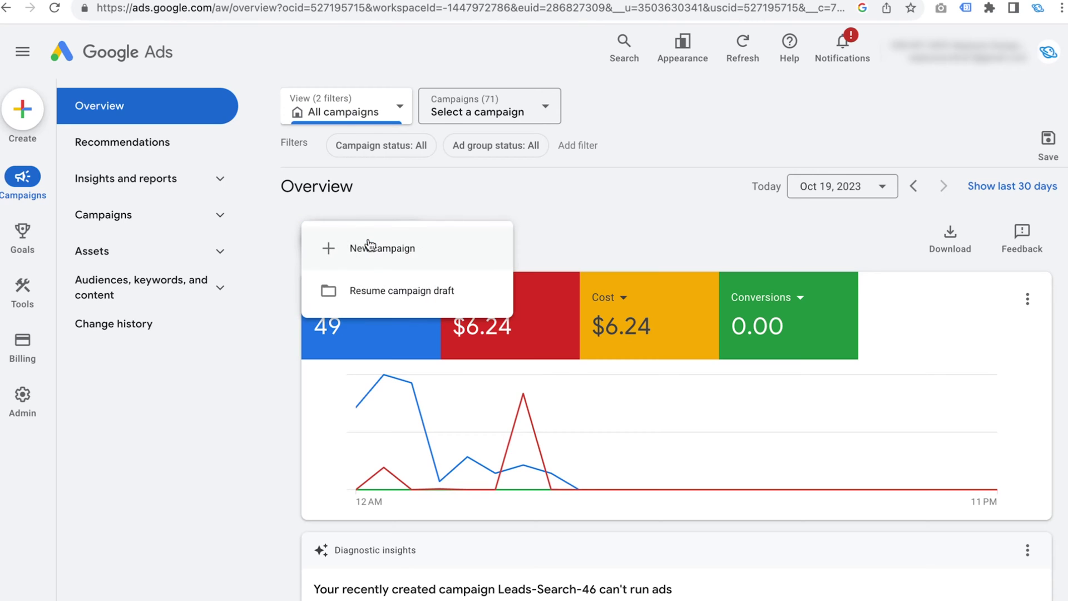
click(429, 248)
click(406, 300)
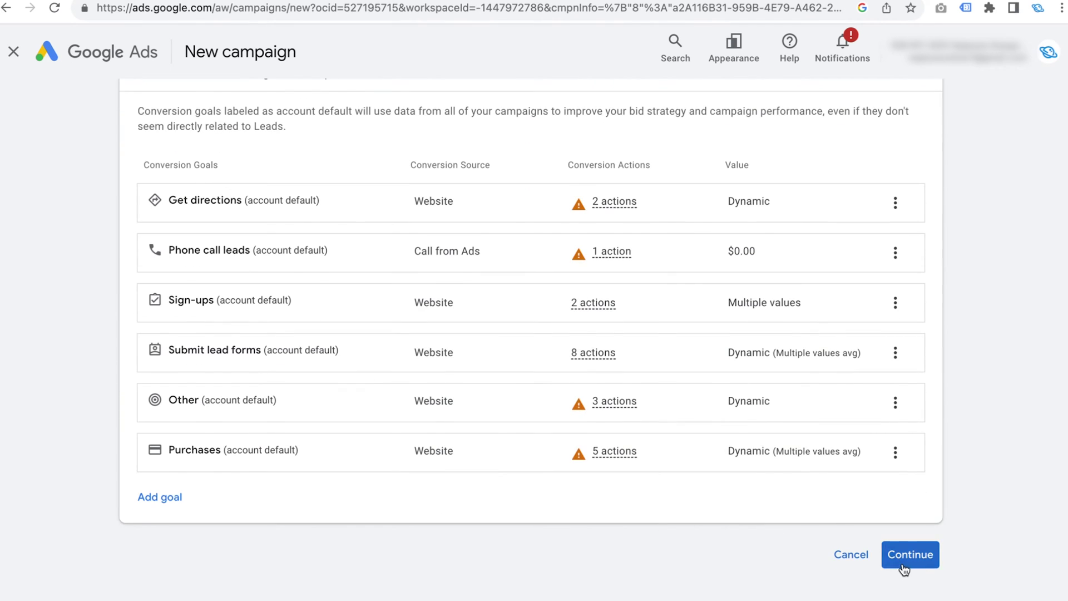
click(908, 555)
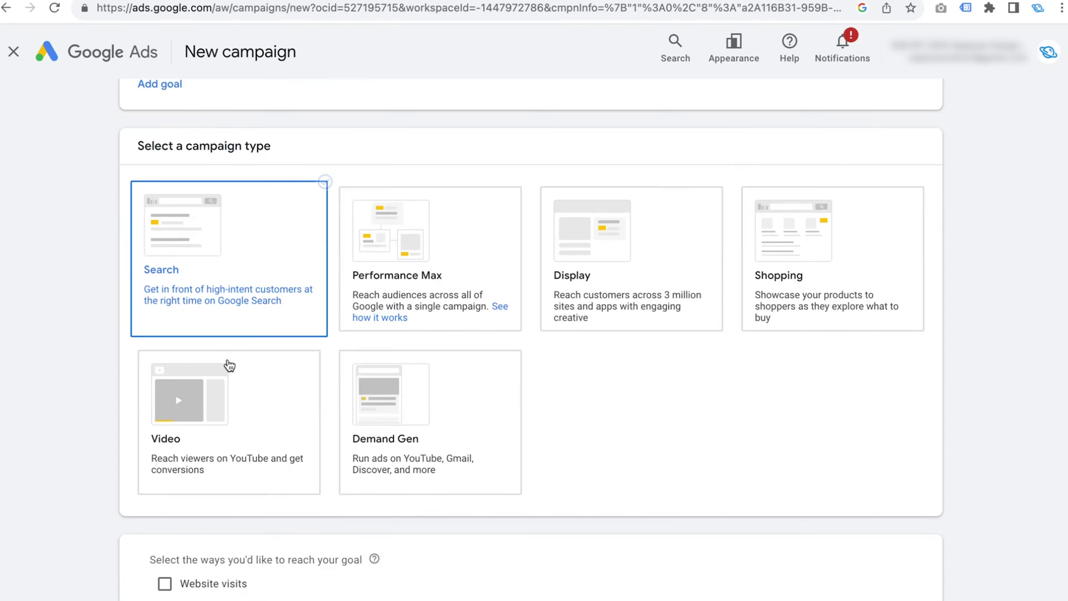
Step: Aim the Search campaign at website visits and paste the business's website address
scroll(230, 365, down, 5)
click(225, 211)
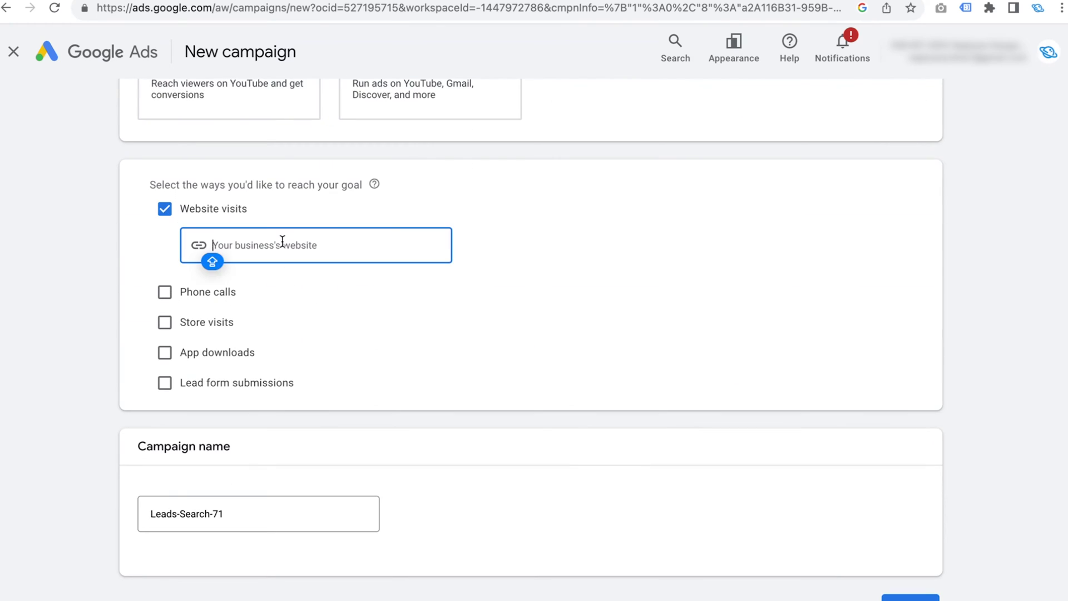
text(google advertise ads website)
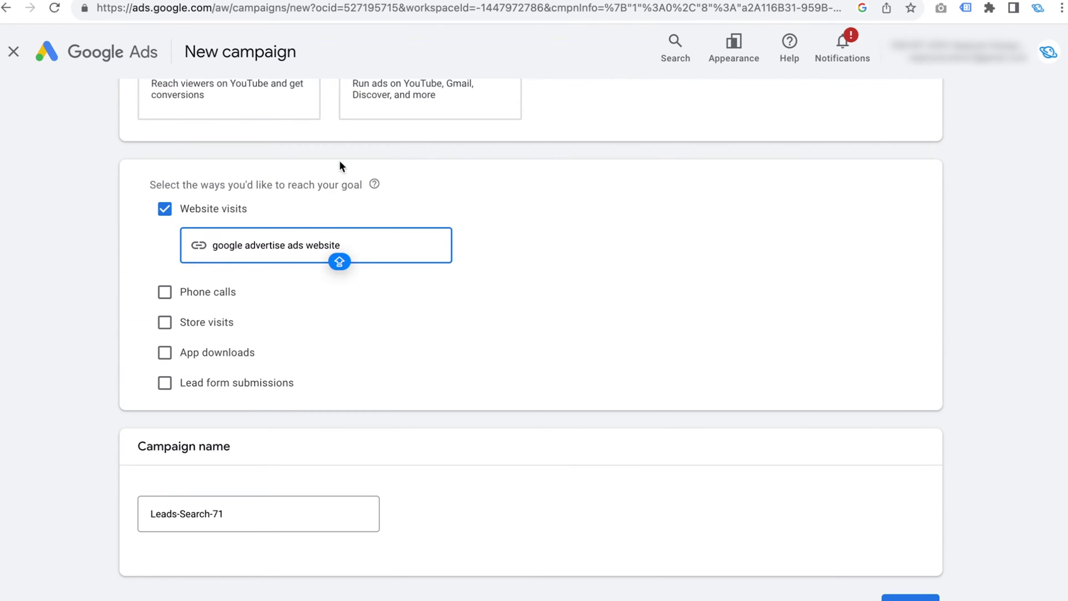
drag(365, 247, 182, 231)
key(BackSpace)
scroll(534, 301, up, 2)
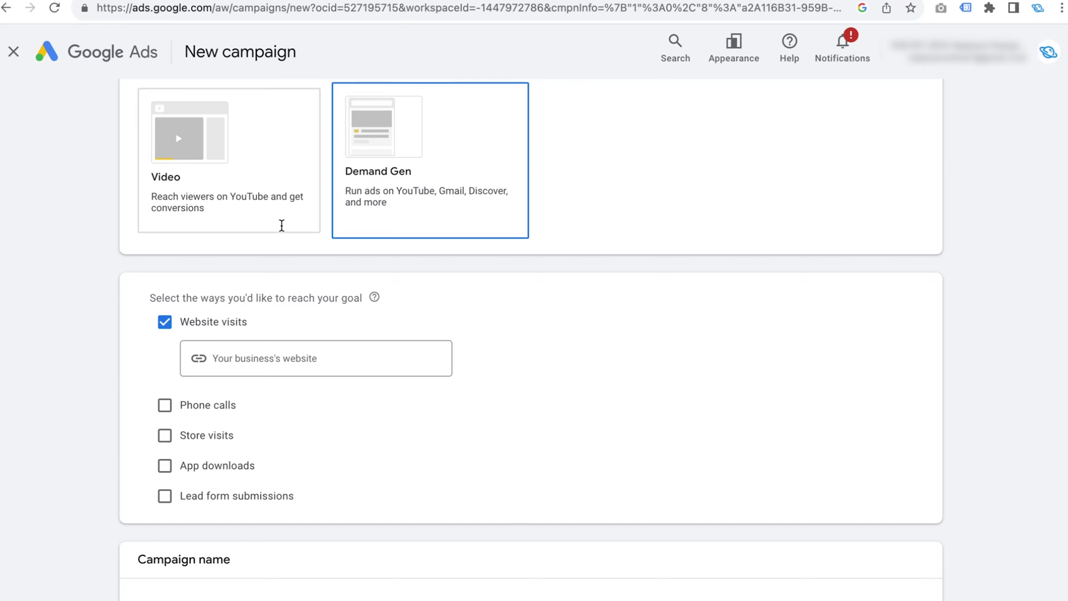
click(285, 351)
text(https://www.neptunedesign.co.za/)
scroll(630, 394, down, 3)
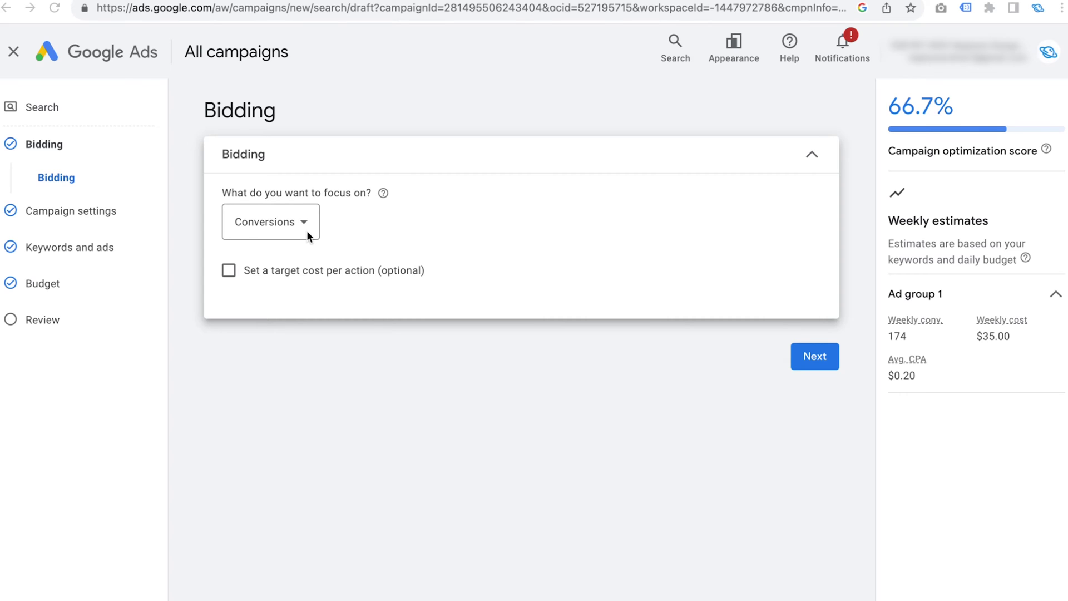
Step: Set the campaign's bidding focus to Clicks and continue to campaign settings
click(298, 221)
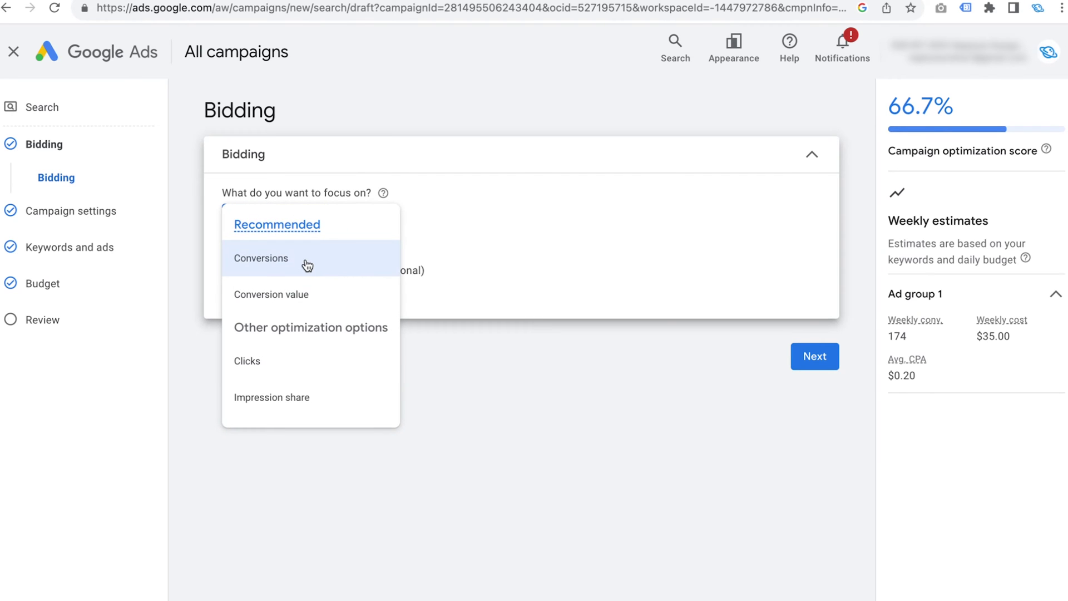
mouse_move(307, 265)
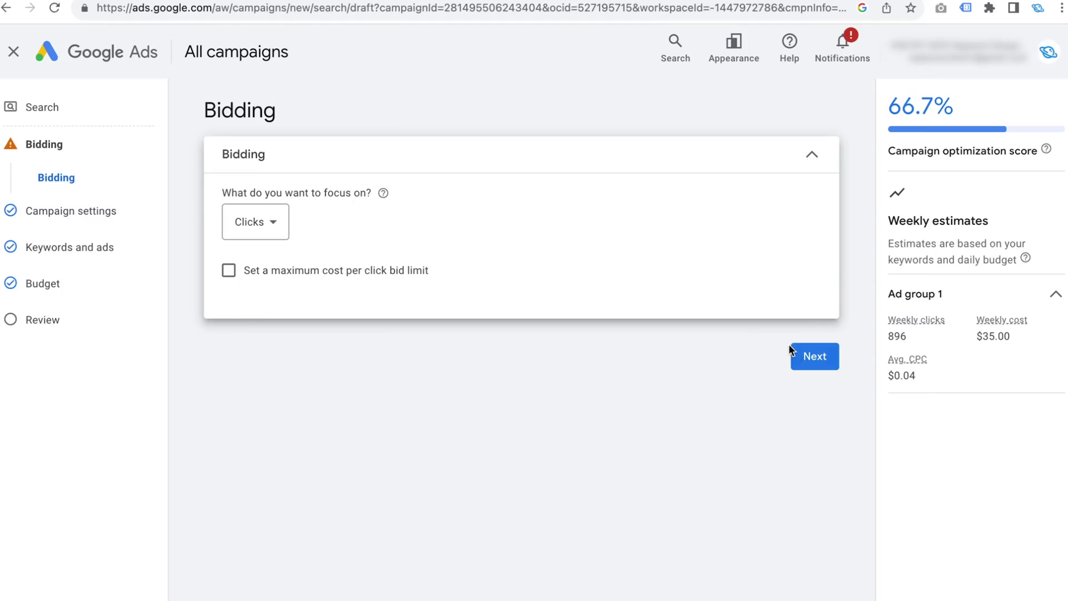
click(802, 353)
Step: Advance through keywords and ads and the $5.00 daily budget to review, then publish the campaign
scroll(717, 479, down, 15)
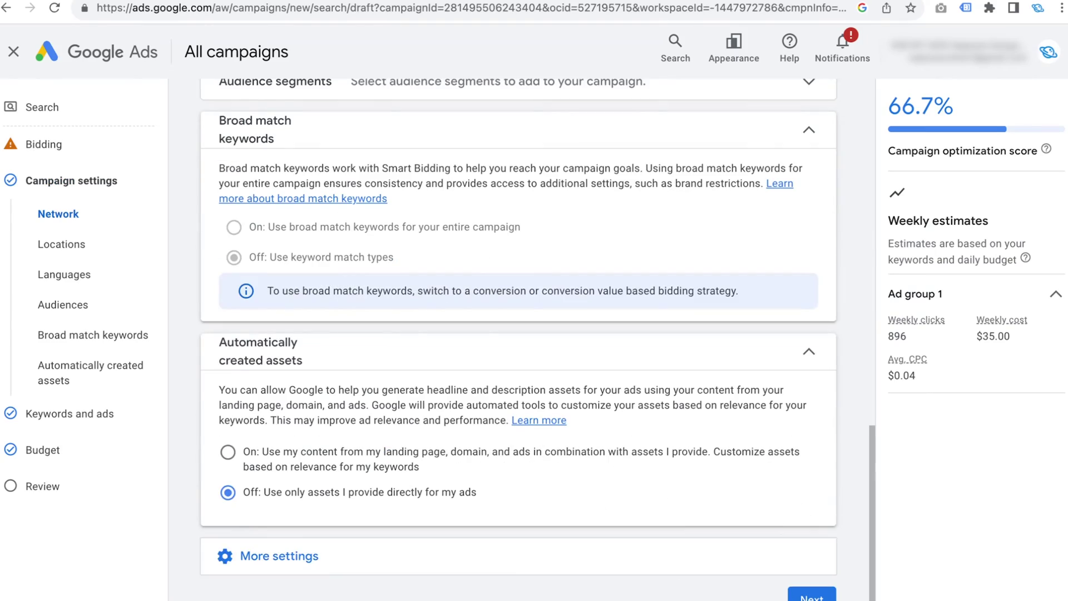
click(812, 594)
scroll(681, 524, down, 5)
click(799, 591)
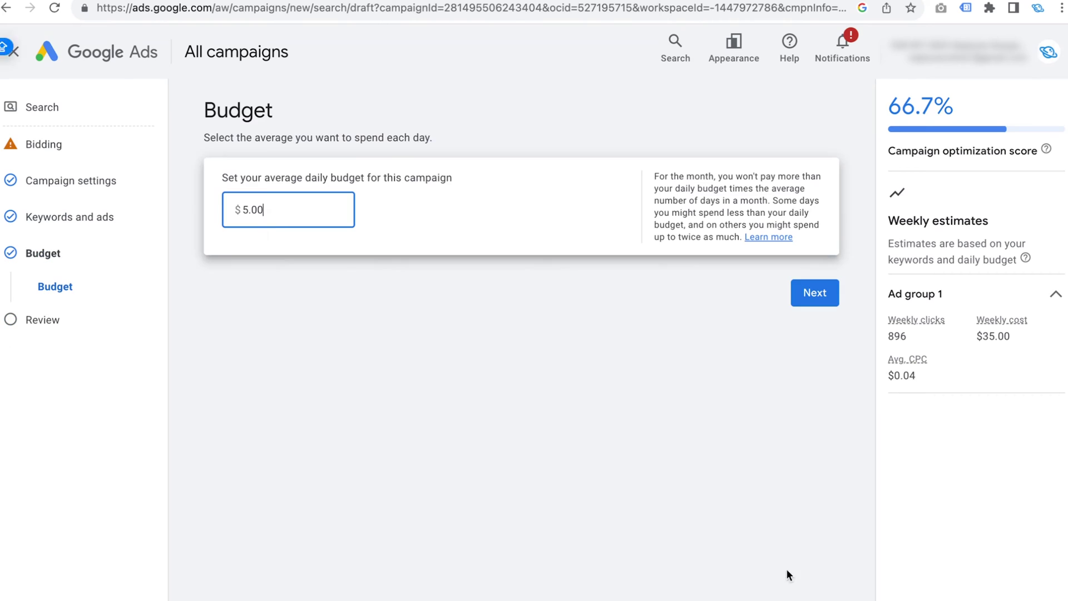
click(819, 303)
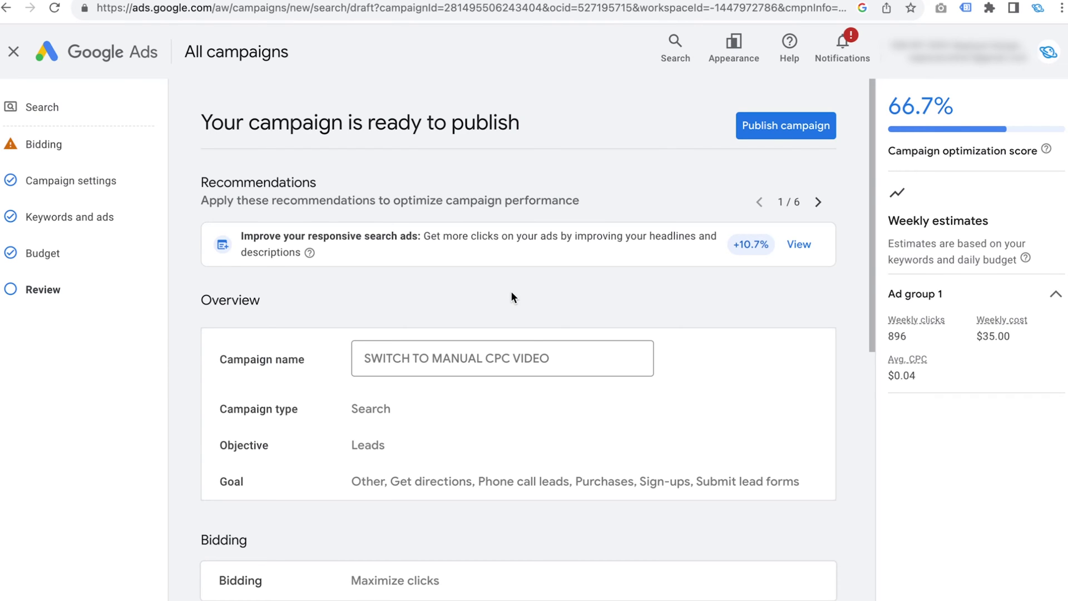
click(768, 129)
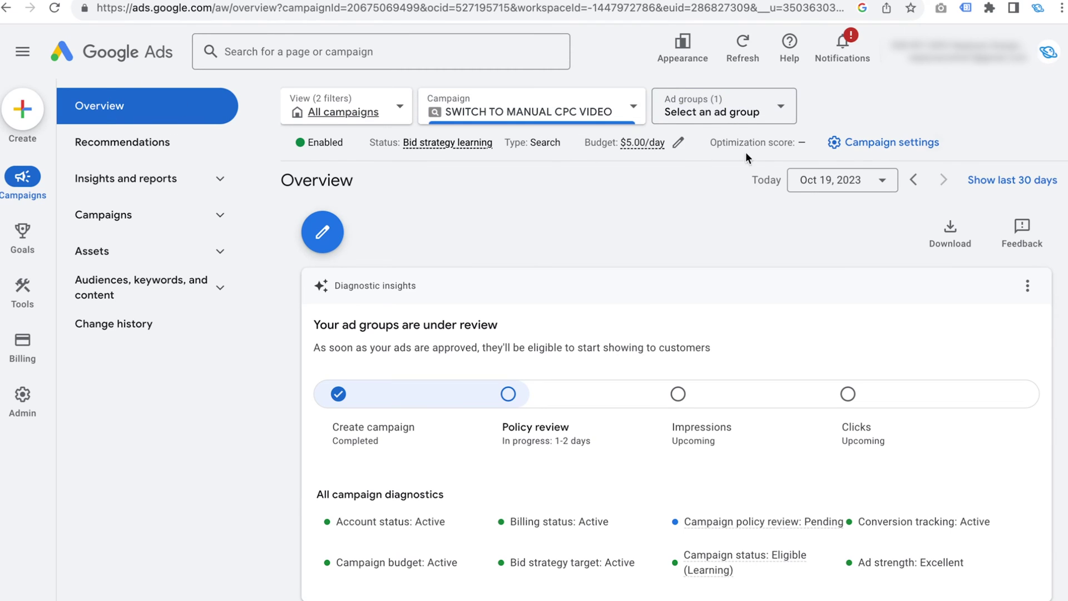
Step: Open the SWITCH TO MANUAL CPC VIDEO campaign's Settings panel from its overview
click(891, 143)
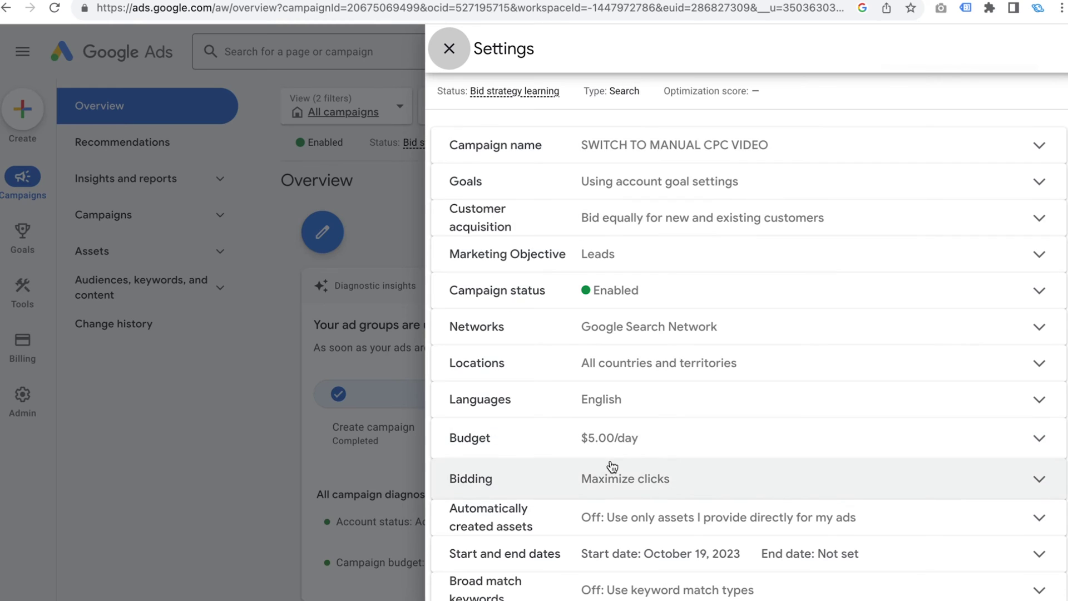
Step: Change the campaign's bid strategy from Maximize clicks to Manual CPC
click(643, 468)
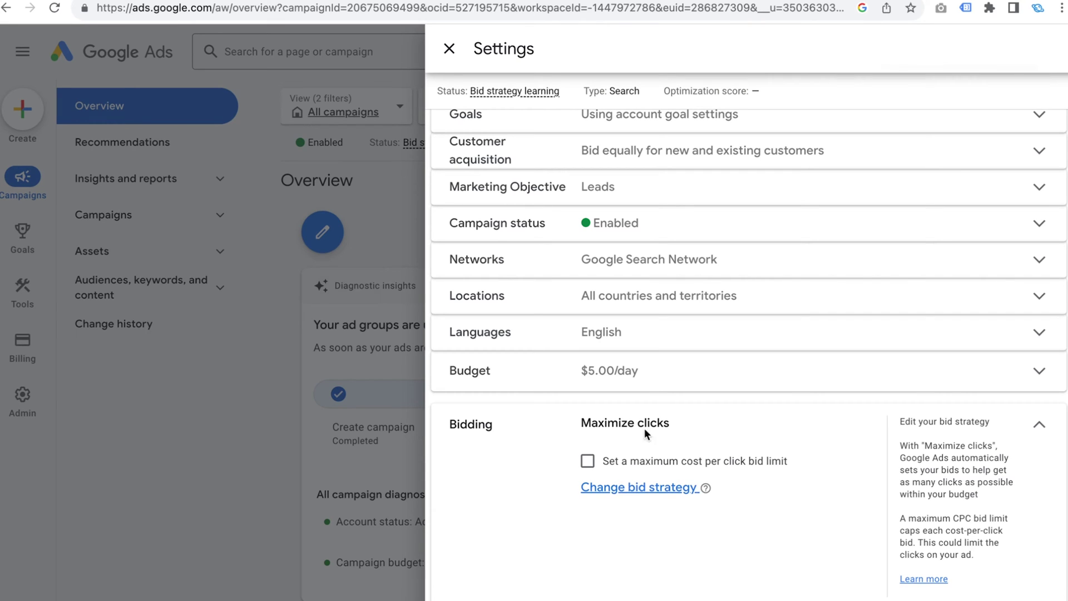
click(644, 492)
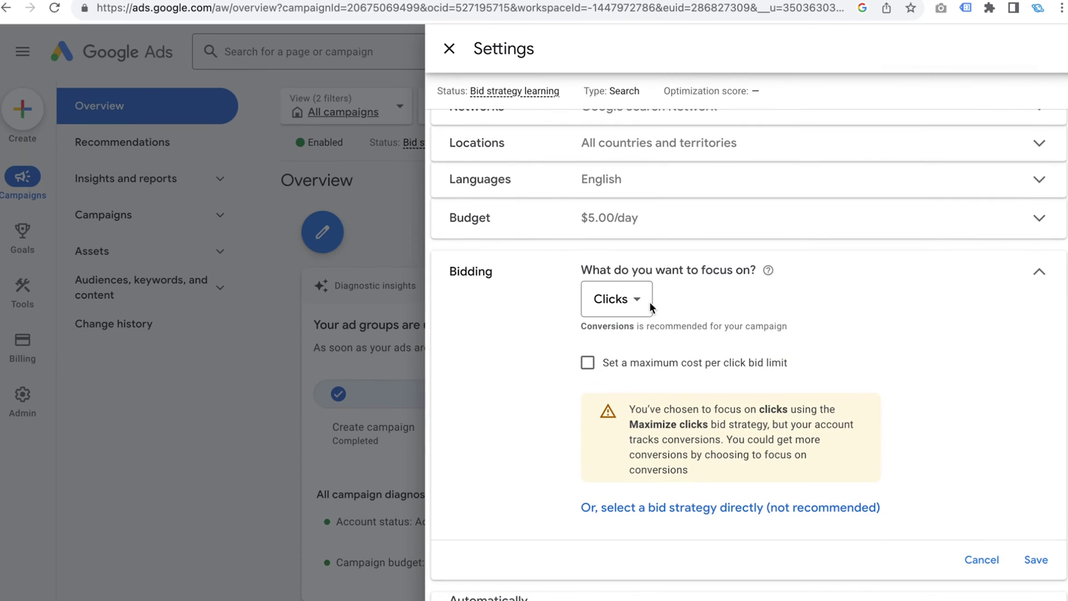
click(648, 304)
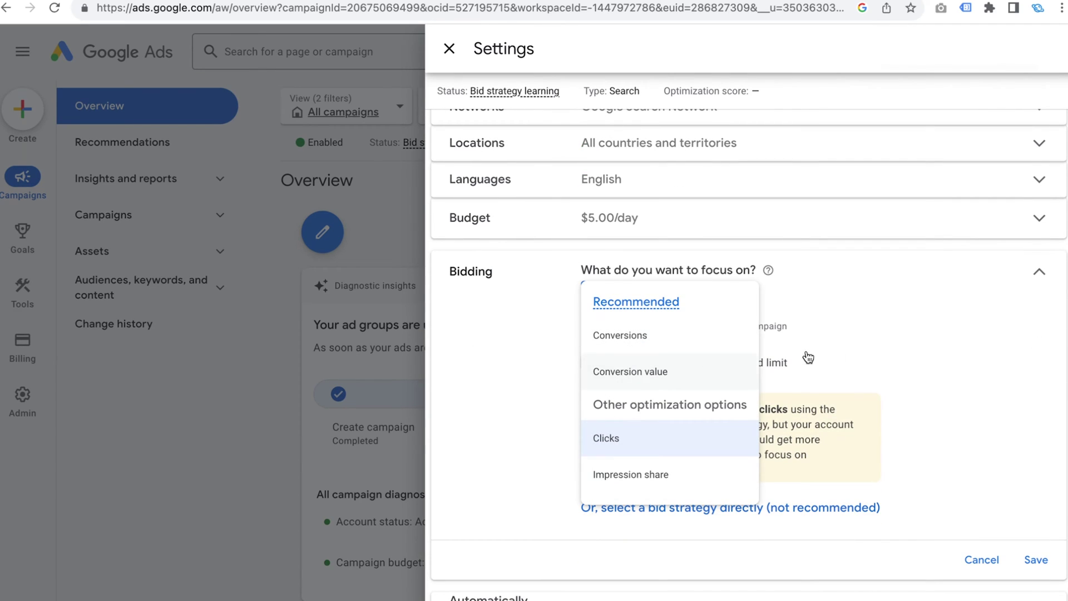
click(842, 343)
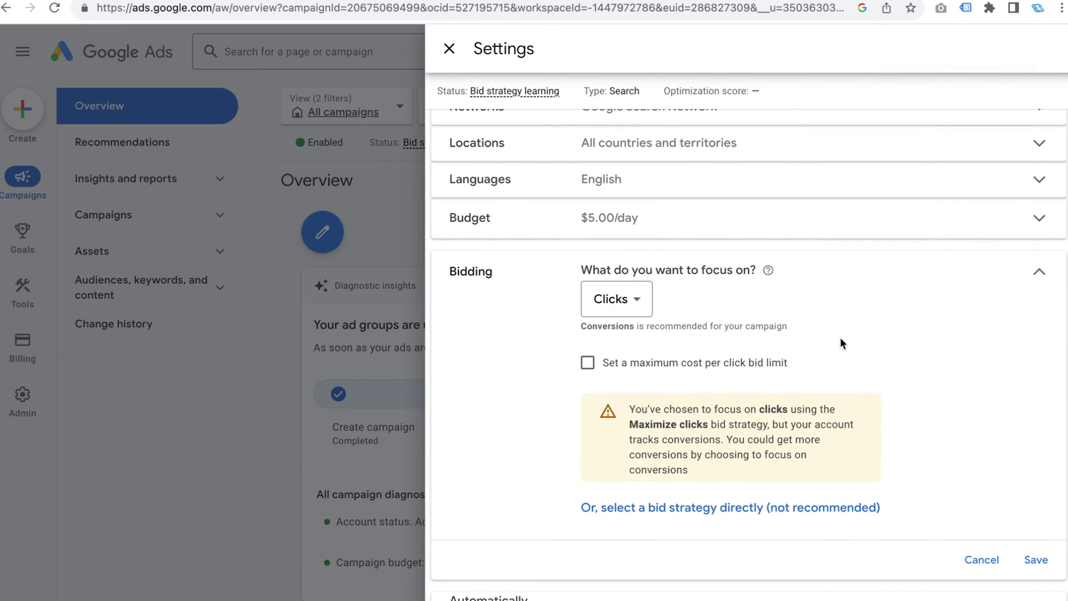
click(656, 515)
click(671, 322)
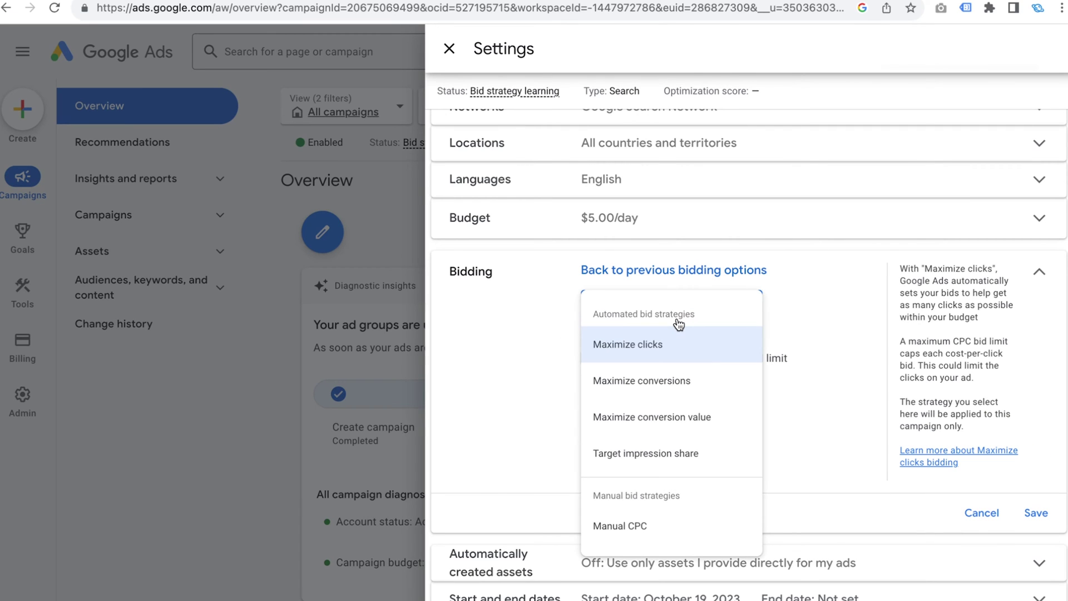
click(643, 530)
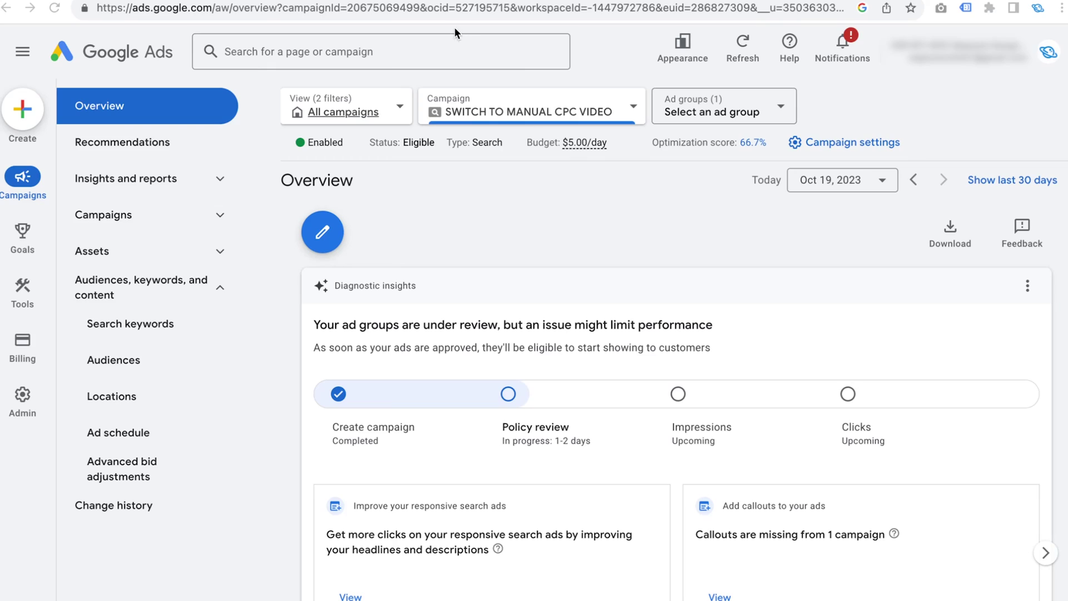
Step: Open the campaign's search keywords and save the design company keyword's max CPC at $0.01
click(147, 332)
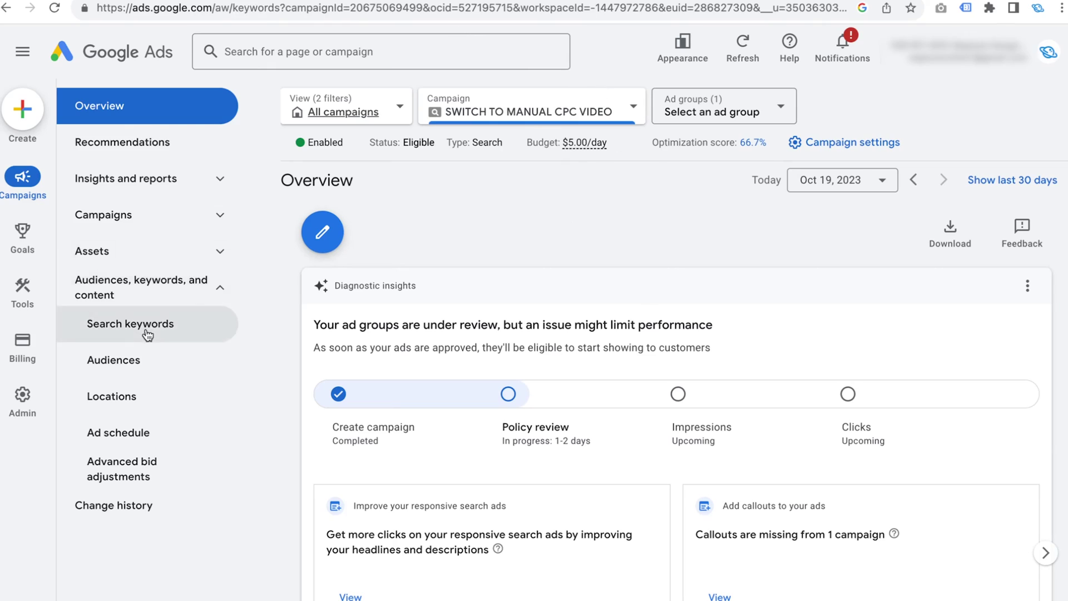
scroll(479, 389, down, 5)
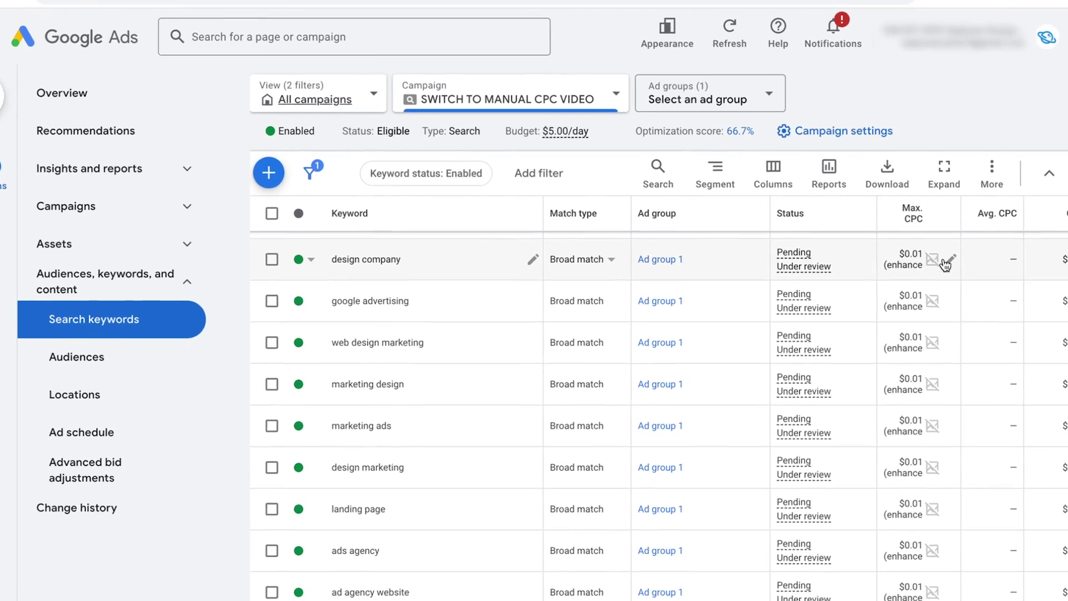
click(955, 266)
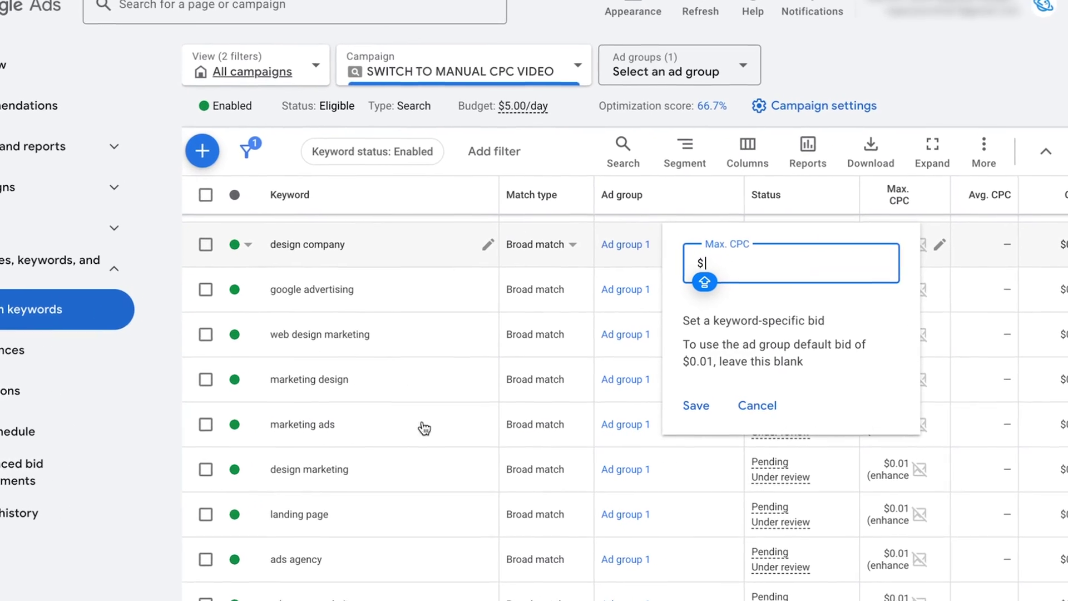
click(711, 407)
click(652, 396)
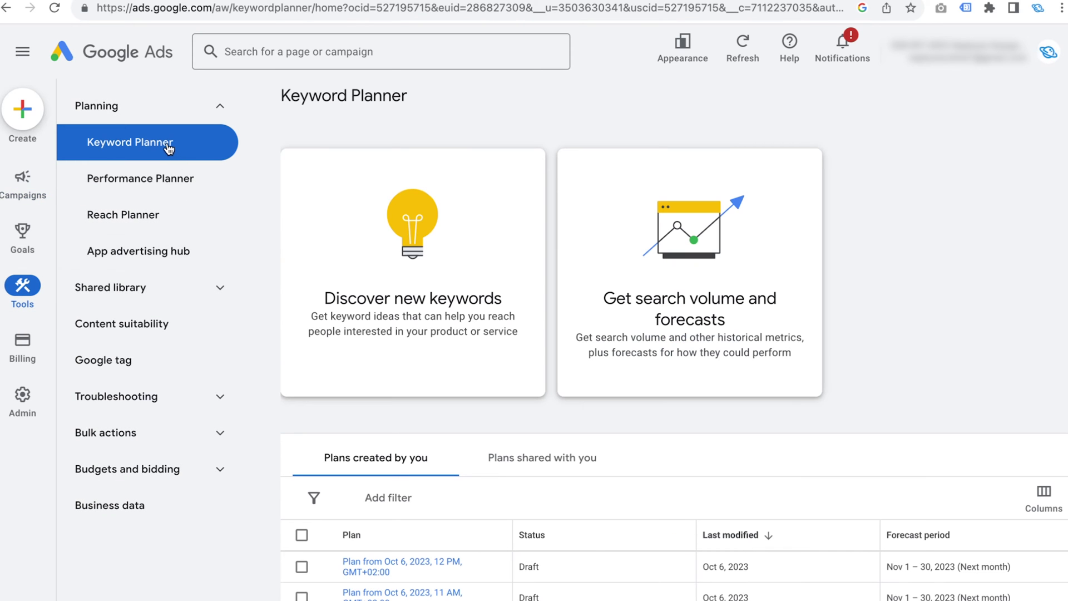
Step: Begin discovering new keywords with the research location switched from South Africa to United States
click(407, 233)
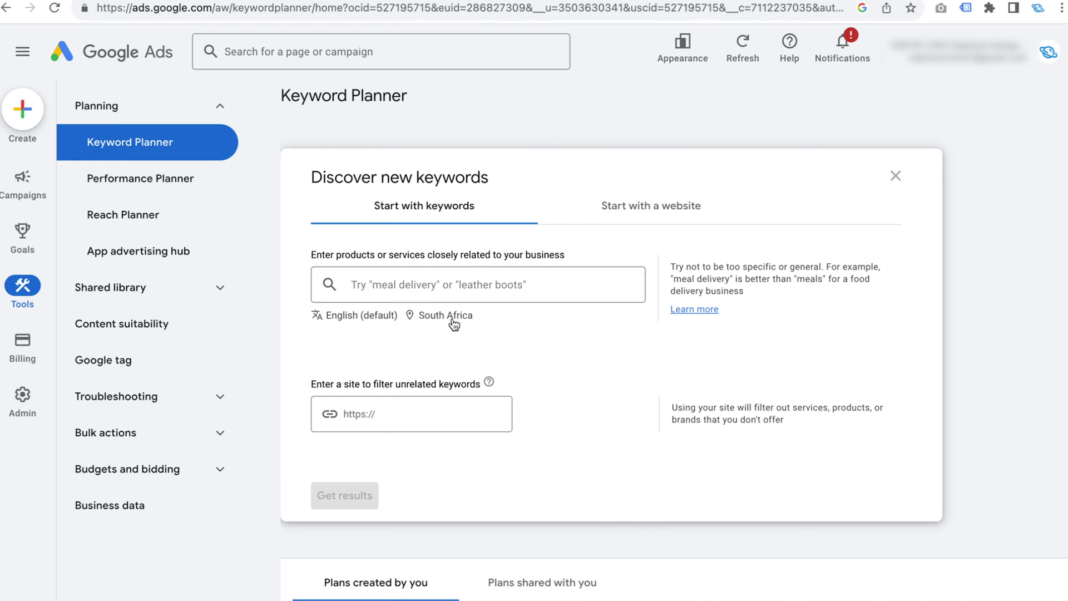
click(453, 322)
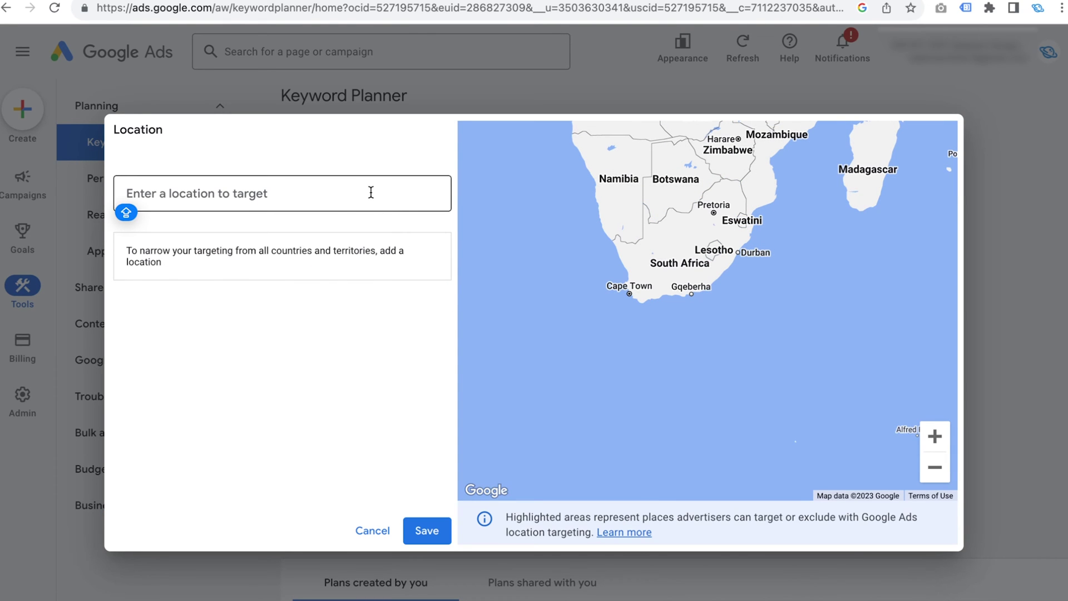
text(UN)
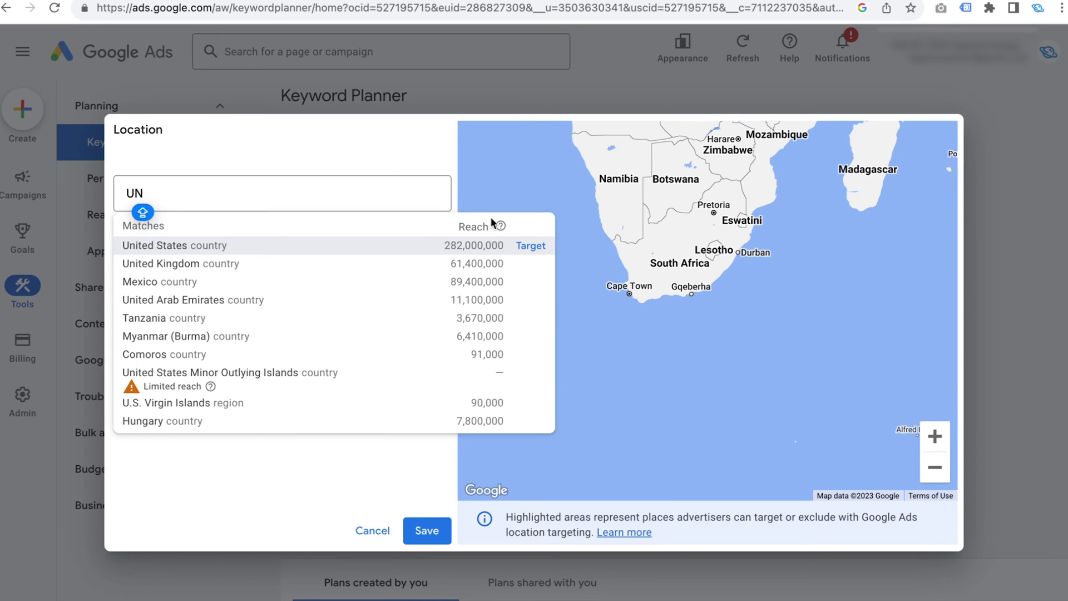
click(531, 246)
click(426, 528)
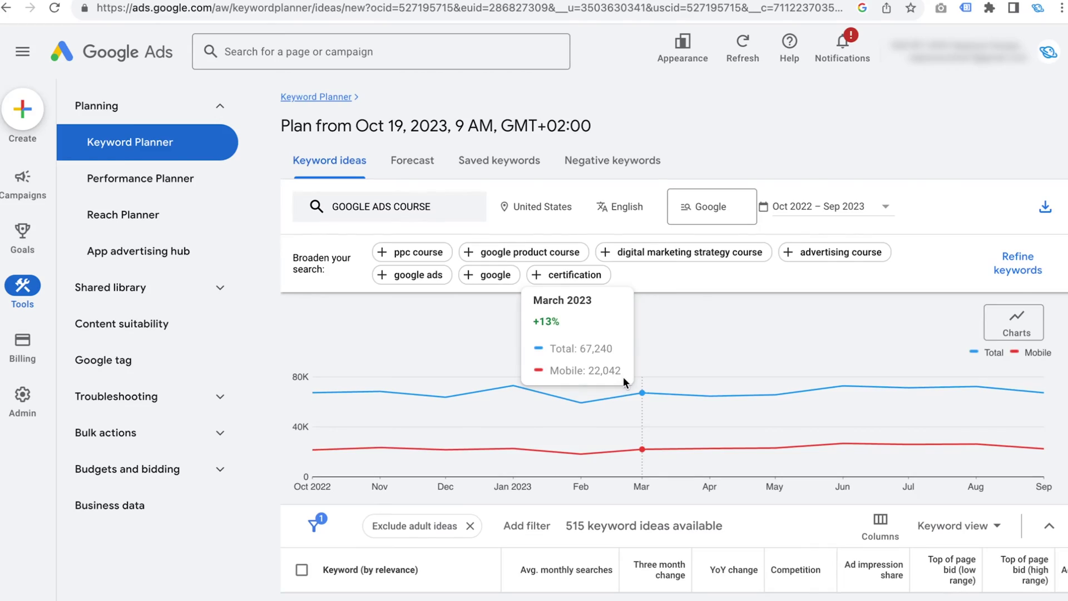
Step: Scroll through the 515 GOOGLE ADS COURSE keyword ideas to compare their top-of-page bid ranges
scroll(690, 389, down, 3)
scroll(690, 396, down, 2)
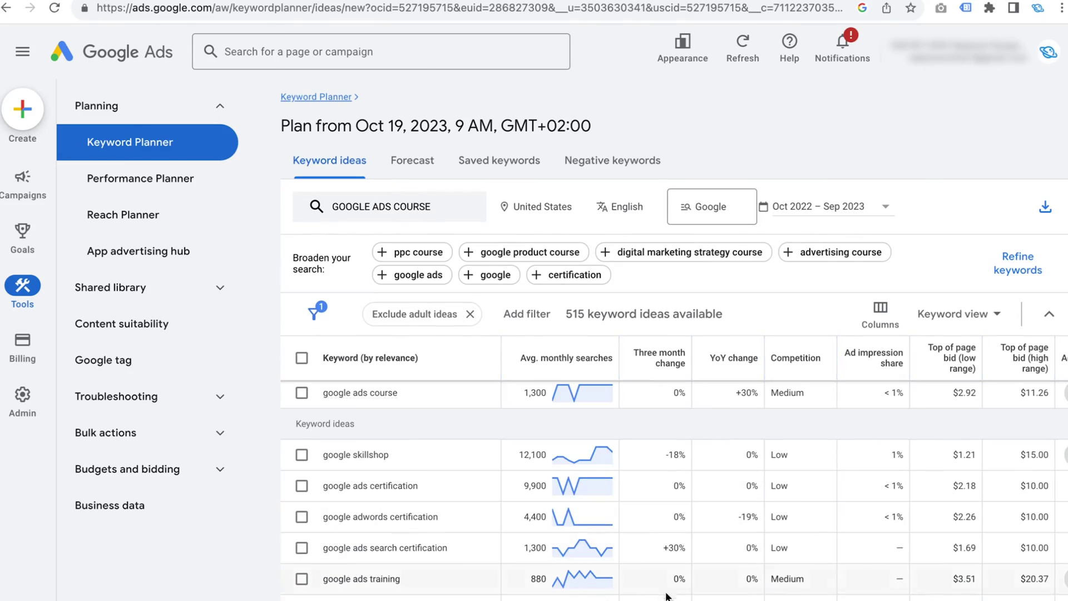
scroll(674, 467, right, 5)
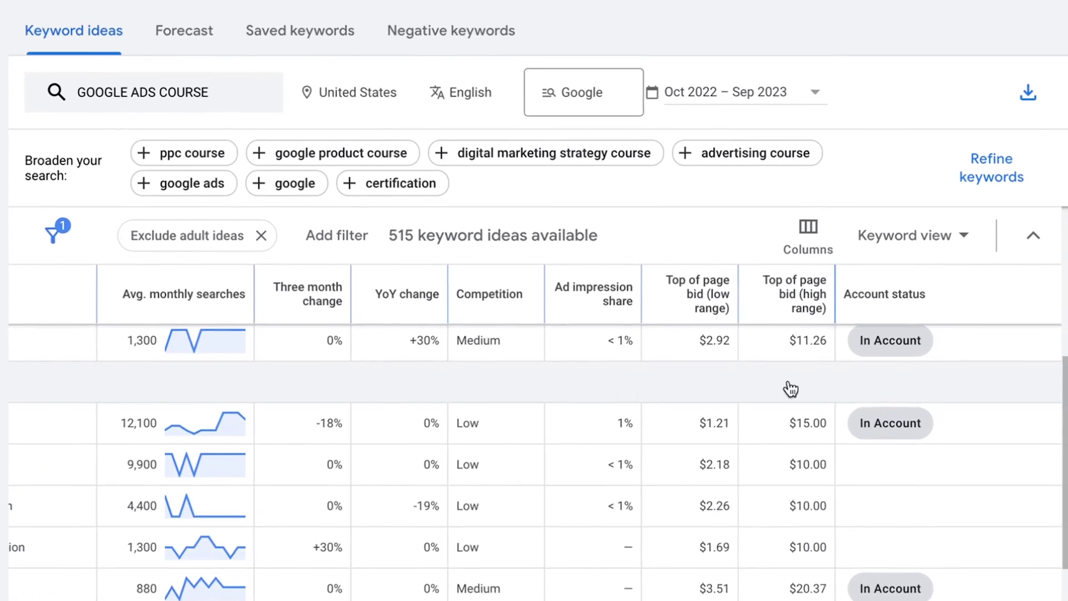
scroll(125, 446, left, 7)
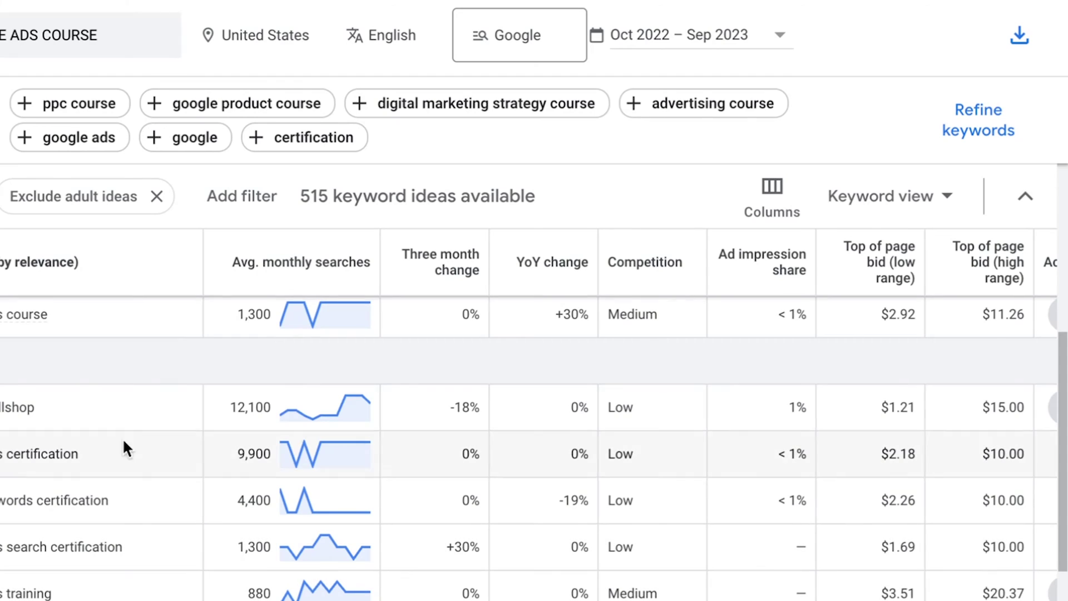
scroll(522, 563, right, 7)
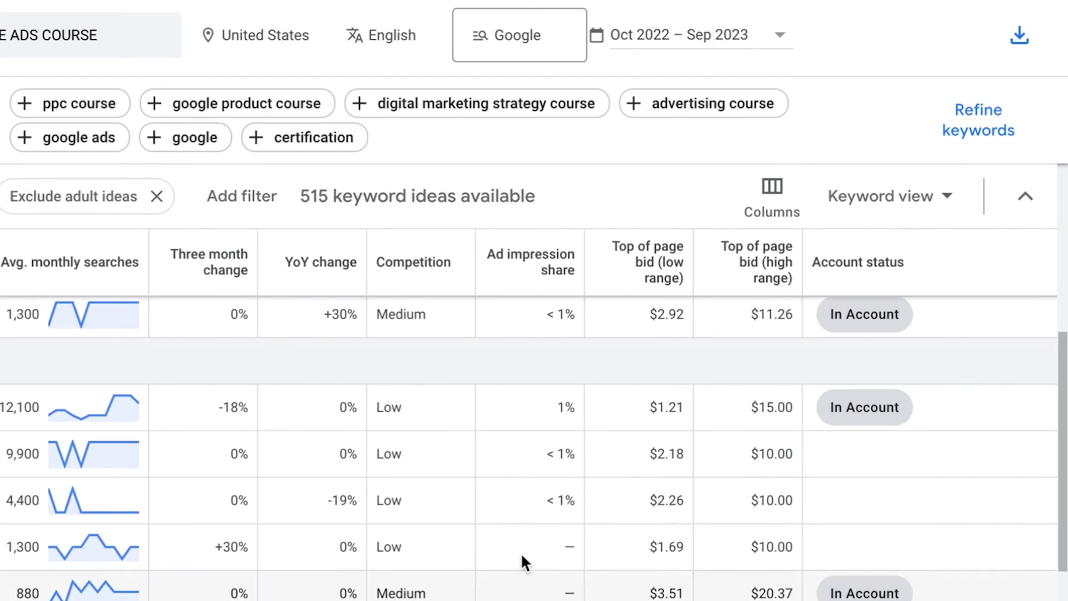
mouse_move(665, 290)
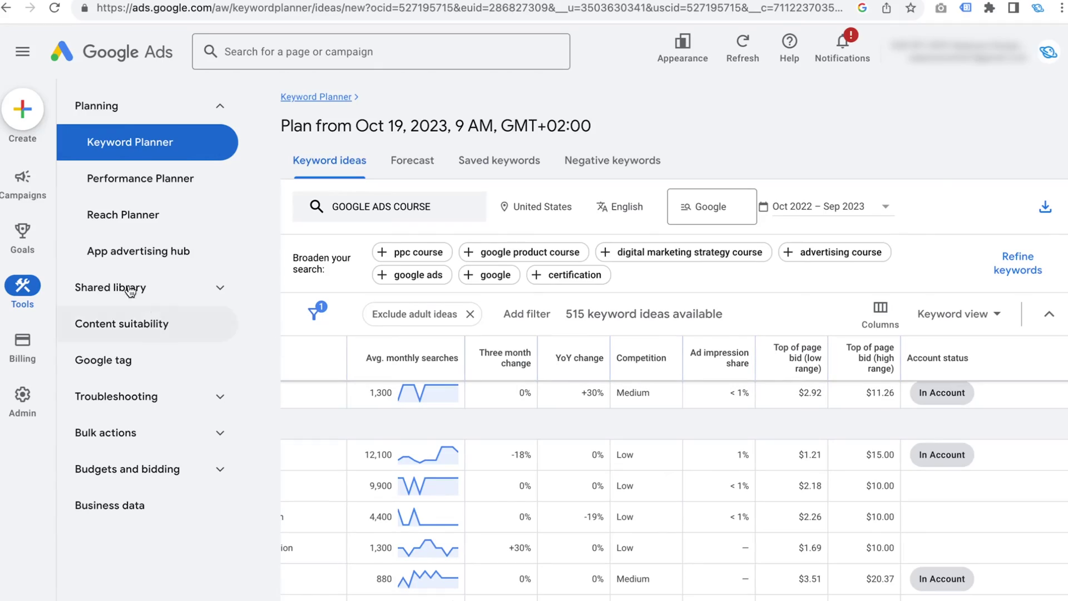
Step: Back in the campaign's search keywords, set the advertising company keyword's max CPC to $10.00
mouse_move(26, 172)
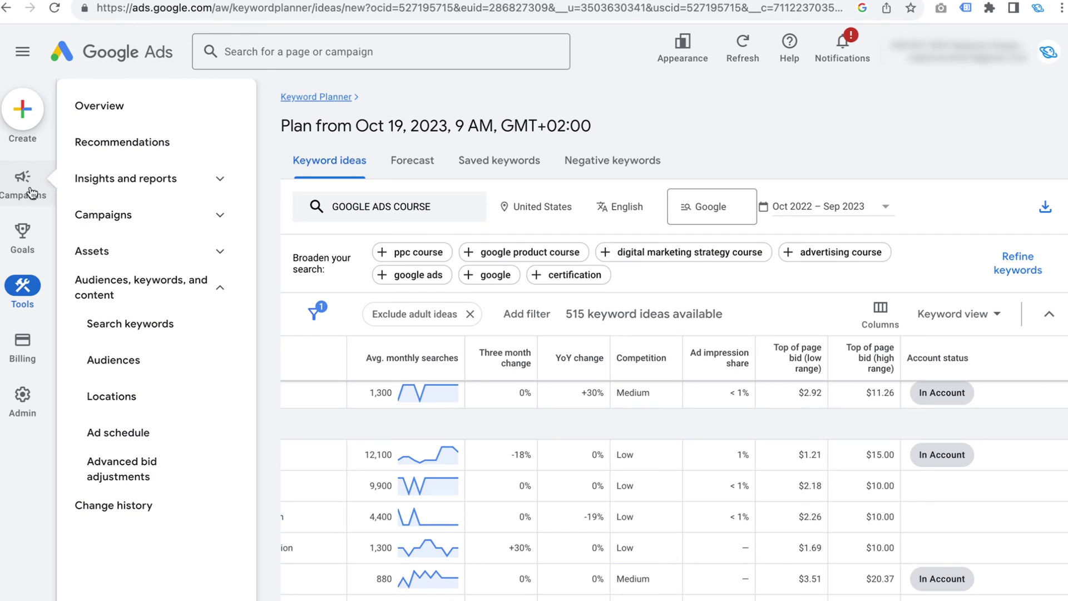
click(123, 109)
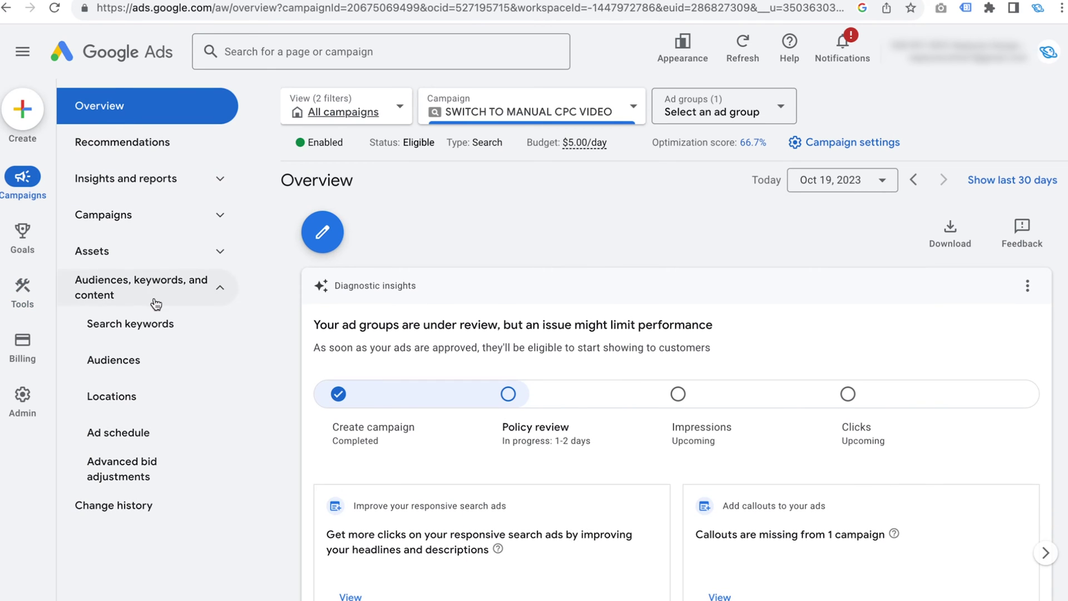
click(157, 328)
scroll(751, 510, down, 1)
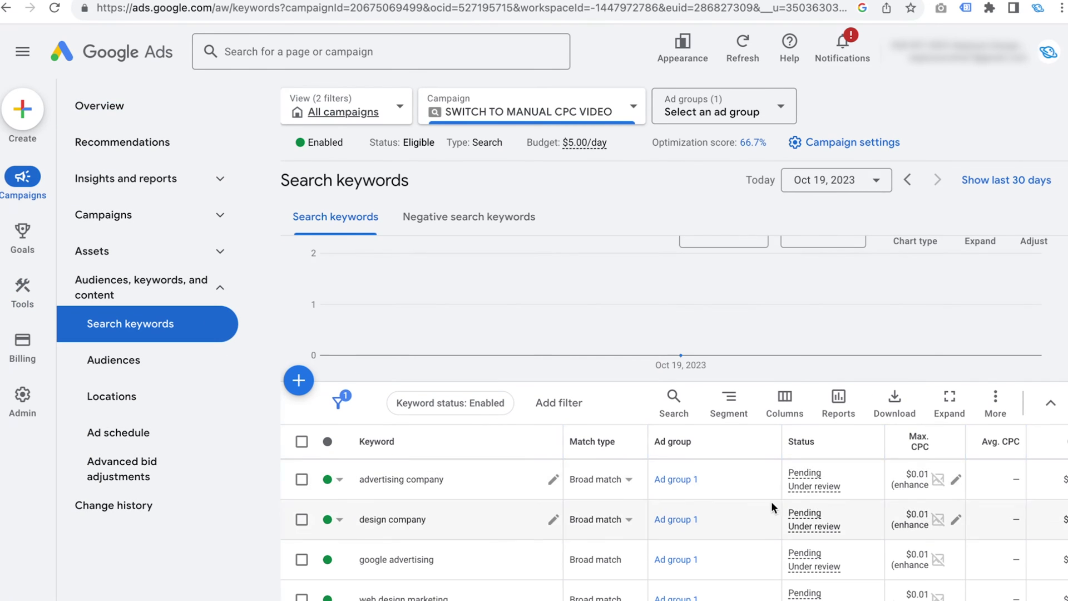
click(956, 479)
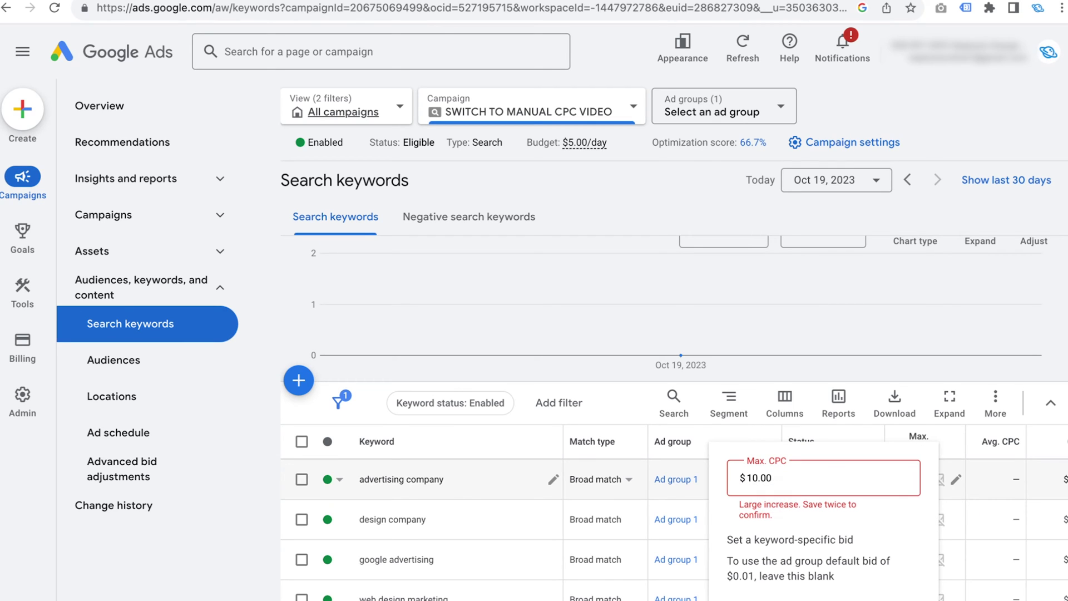
key(Return)
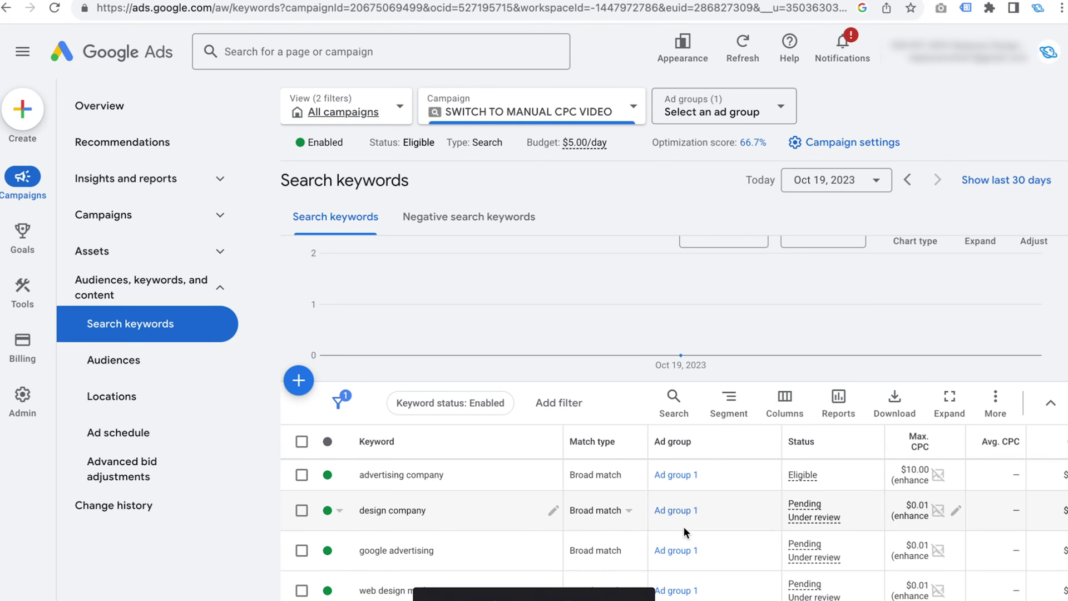